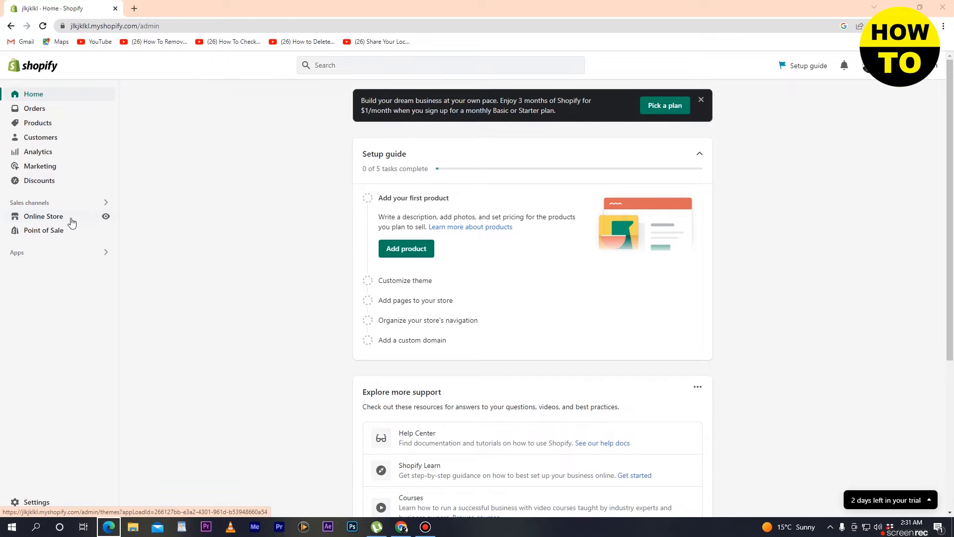
# - Go to Online Store under Sales channels to reach the Themes page
pyautogui.click(64, 218)
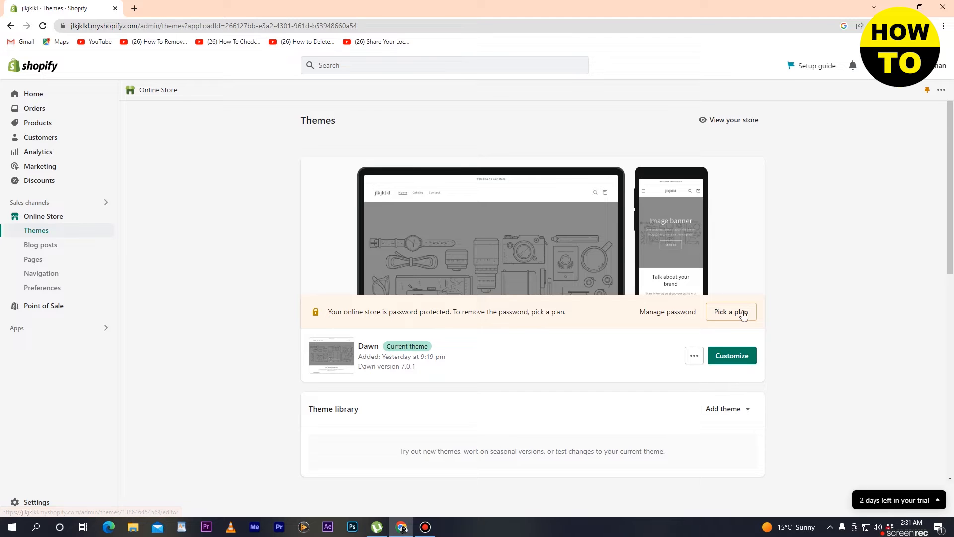
pyautogui.scroll(-1, 817, 354)
pyautogui.scroll(-3, 692, 357)
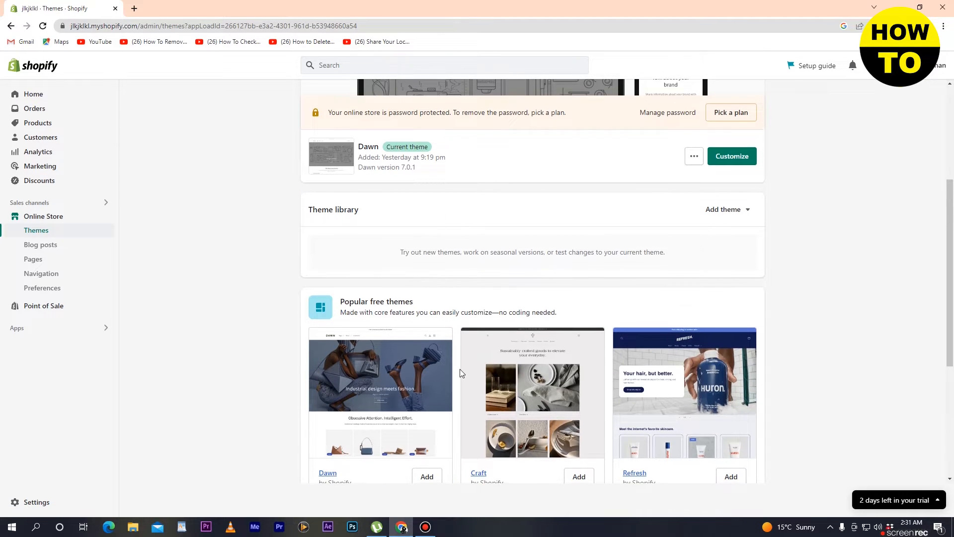
pyautogui.scroll(-2, 460, 372)
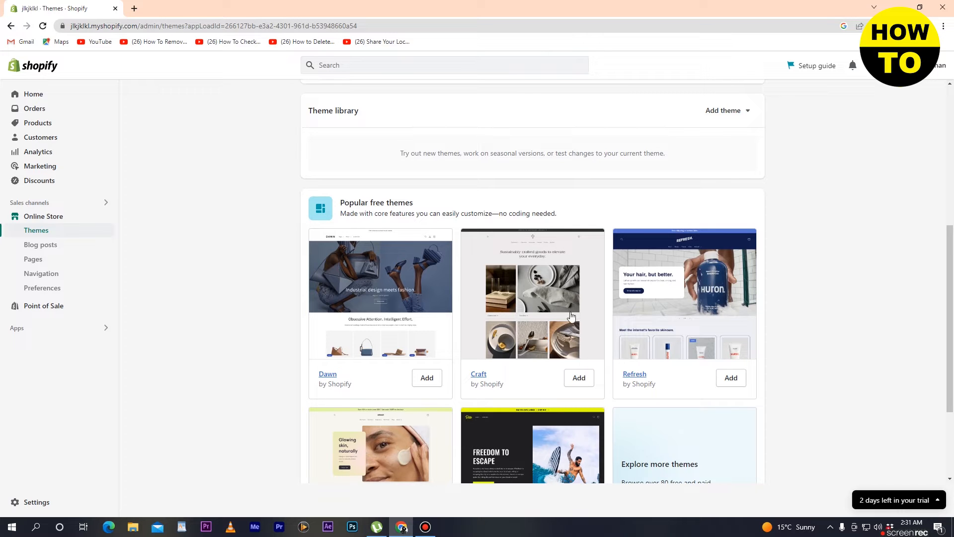
pyautogui.scroll(6, 550, 383)
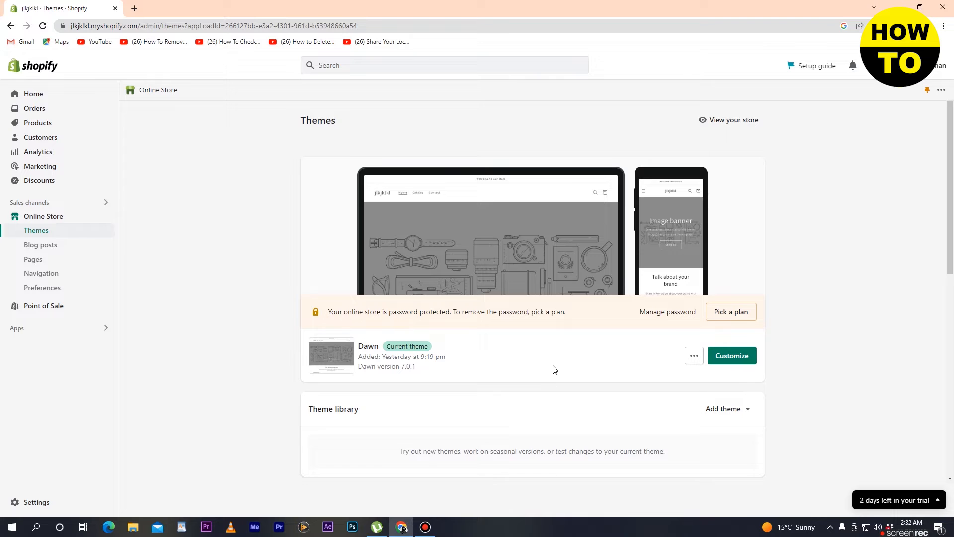
# - Launch the theme editor for the current Dawn theme
pyautogui.click(736, 357)
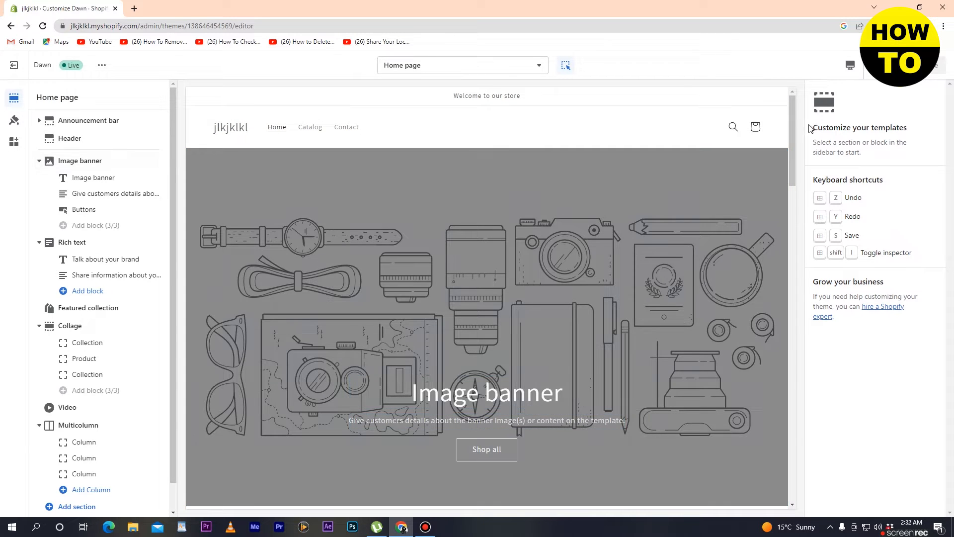
pyautogui.moveTo(793, 123); pyautogui.dragTo(792, 459)
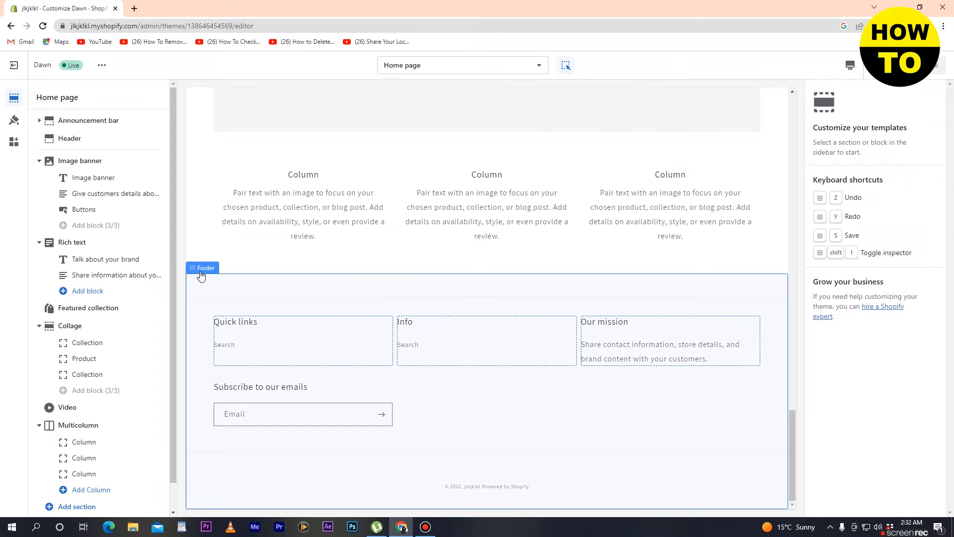
pyautogui.scroll(1, 415, 223)
pyautogui.scroll(3, 416, 223)
# - Browse the page templates and search 'f', then stay on Home and scroll to the footer
pyautogui.click(479, 65)
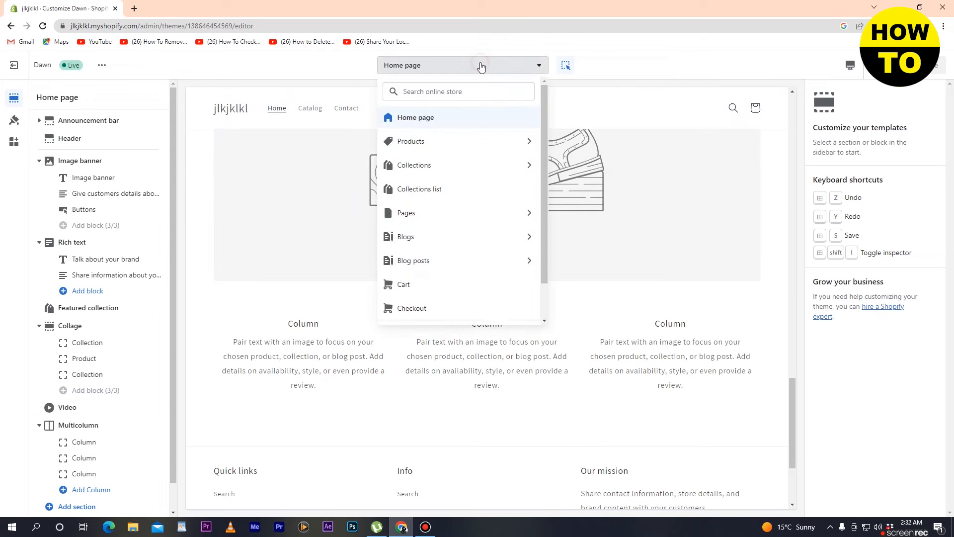
pyautogui.scroll(-1, 433, 311)
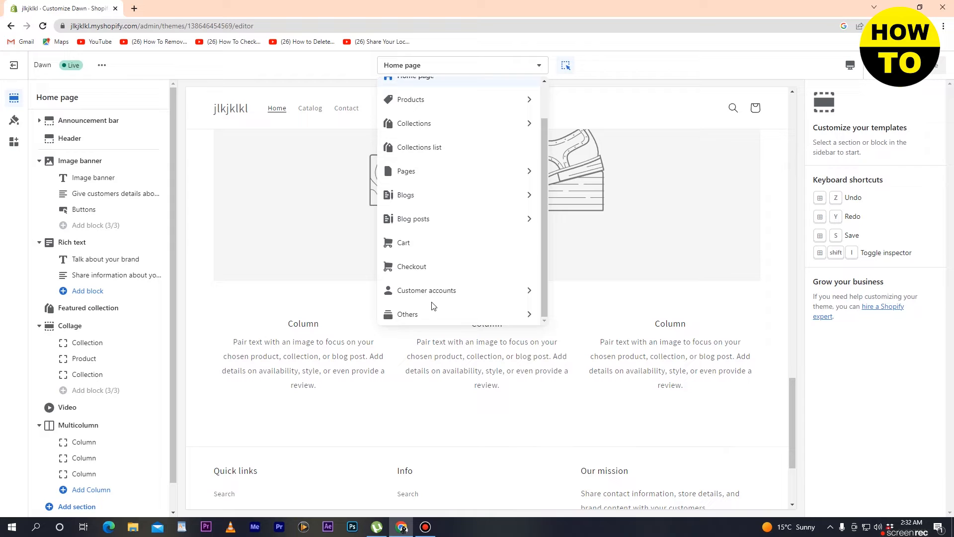
pyautogui.click(437, 314)
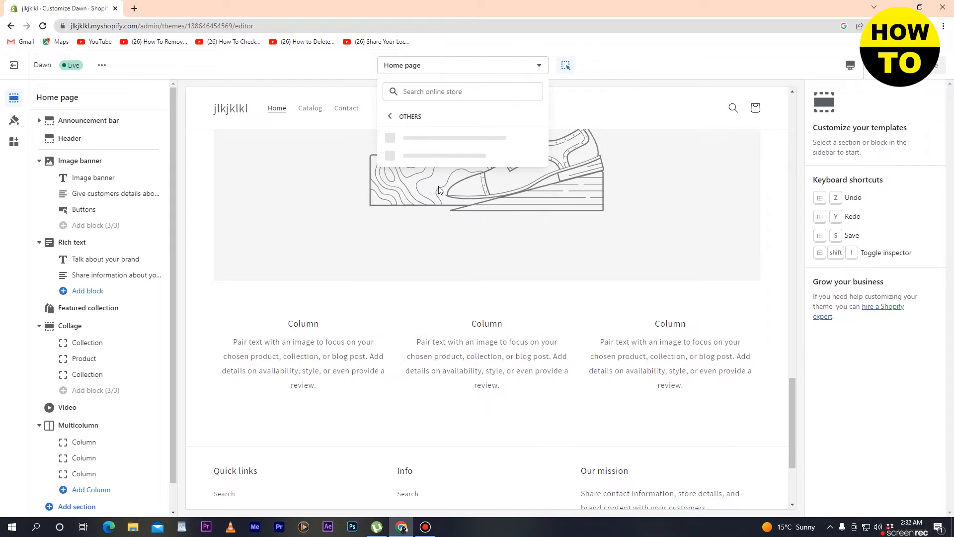
pyautogui.click(414, 96)
pyautogui.write('foo')
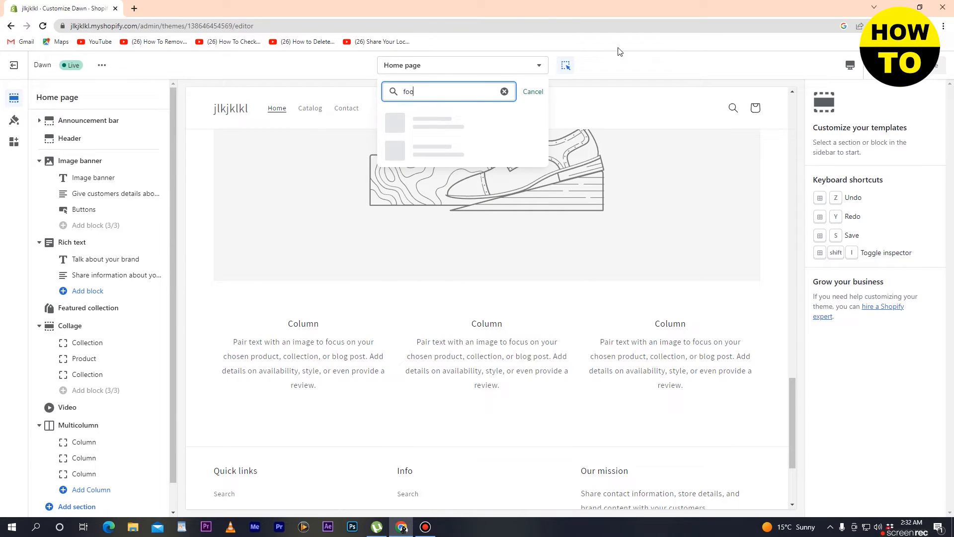
pyautogui.click(626, 80)
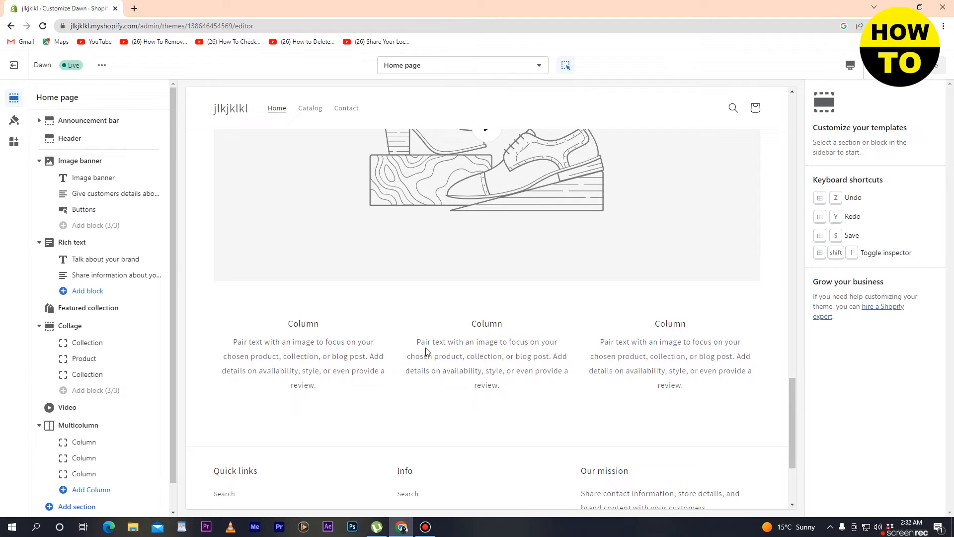
pyautogui.scroll(-3, 426, 351)
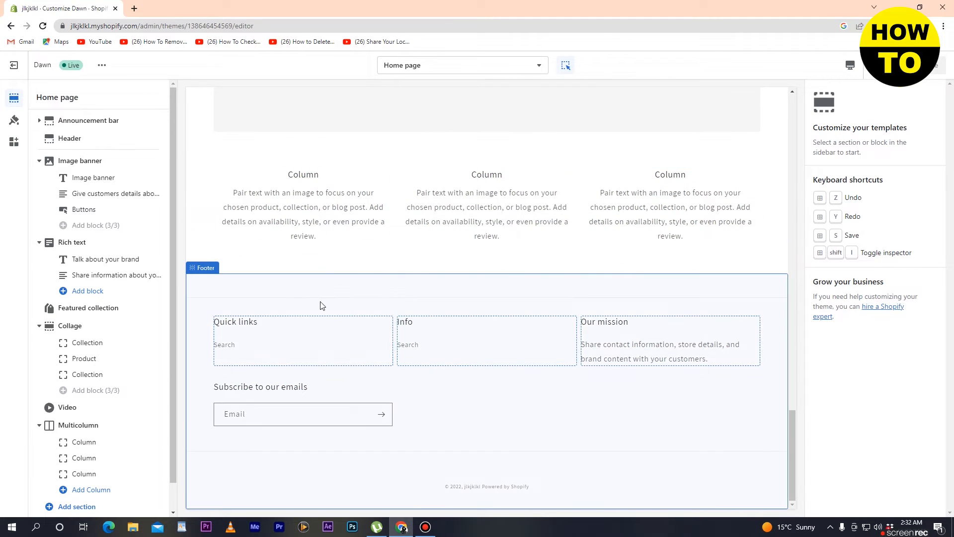
# - Try Accent 2 and Background 1, settle the footer on Accent 1, and hide email signup
pyautogui.click(204, 270)
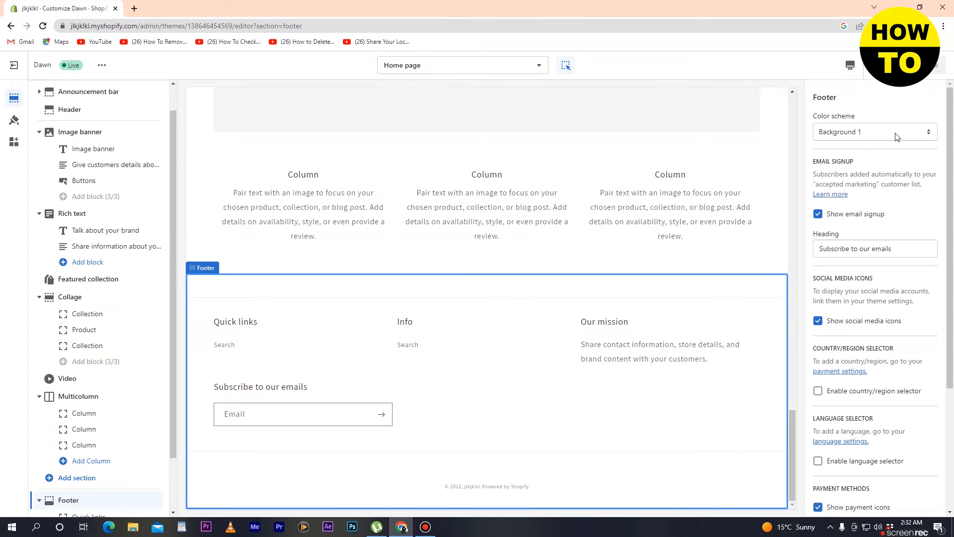
pyautogui.click(868, 135)
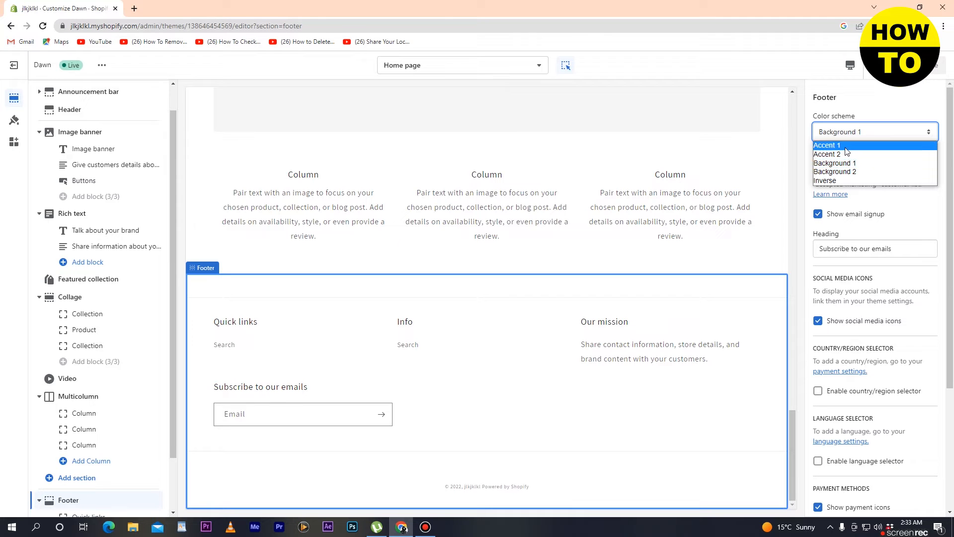
pyautogui.click(846, 147)
pyautogui.click(858, 134)
pyautogui.click(848, 155)
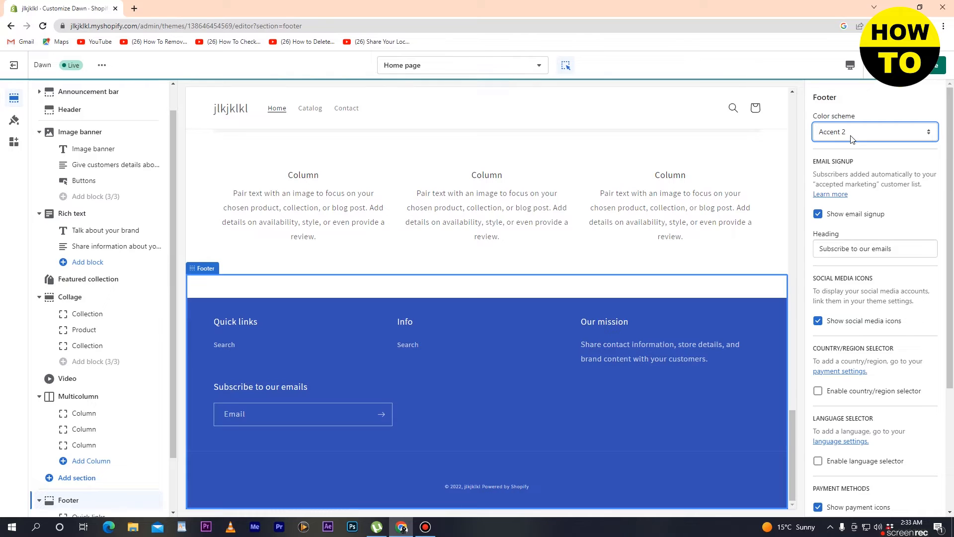
pyautogui.click(851, 138)
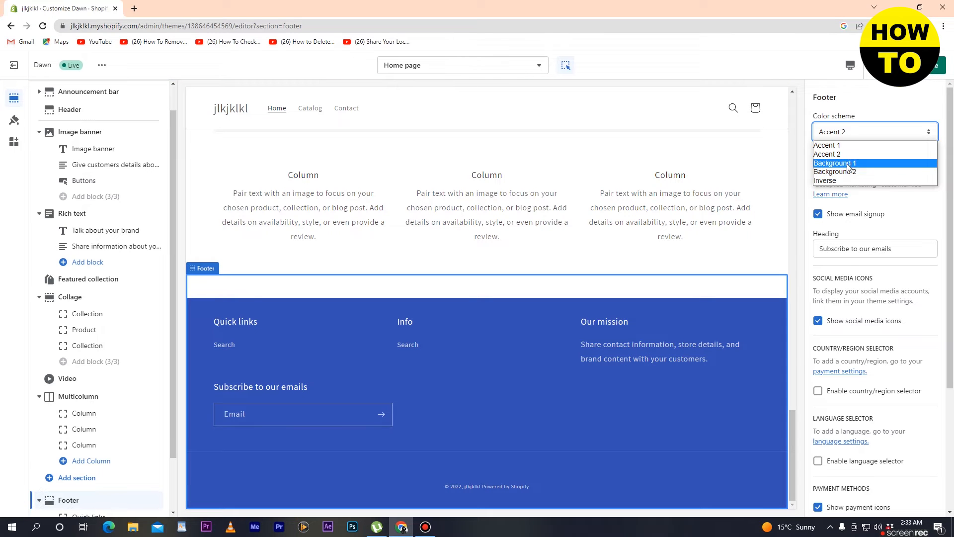
pyautogui.click(849, 164)
pyautogui.click(848, 134)
pyautogui.click(846, 146)
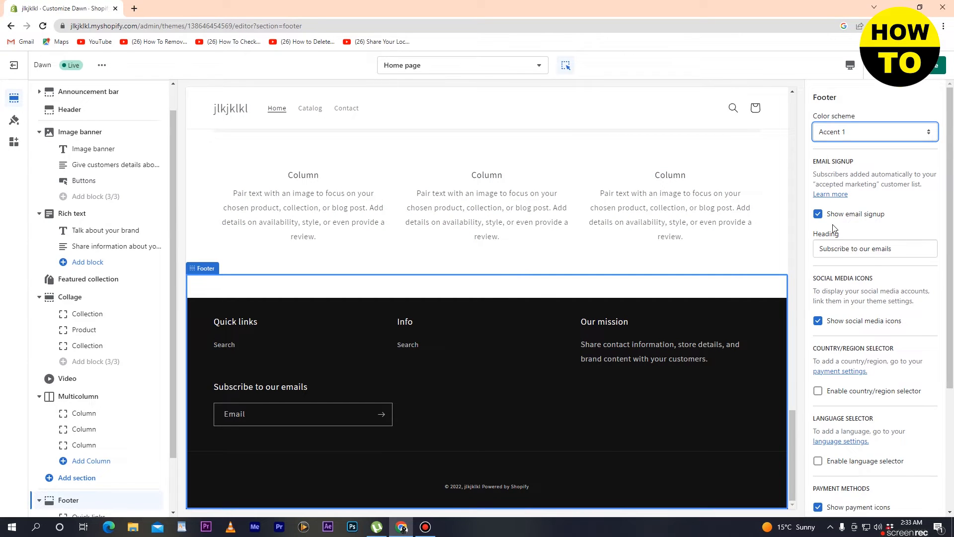
pyautogui.click(818, 215)
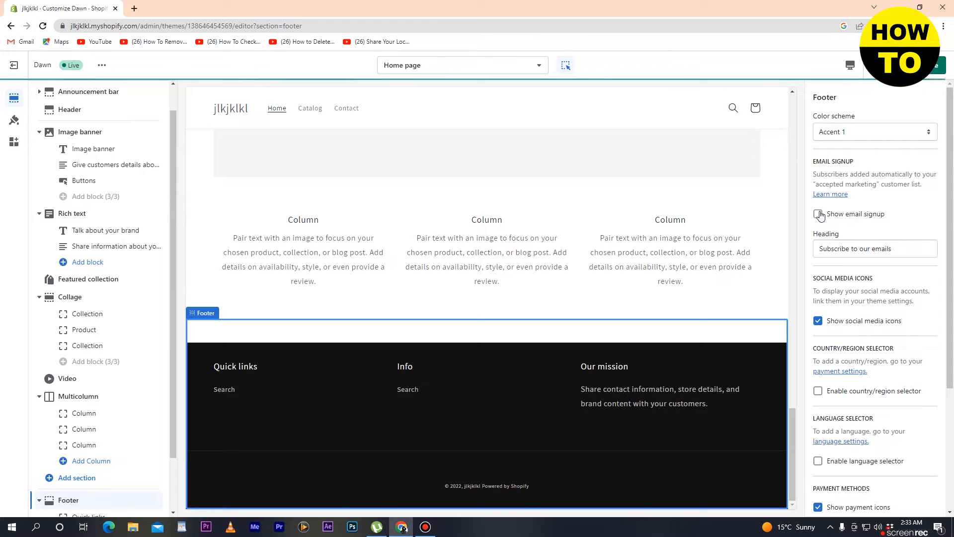
# - Re-enable the footer email signup and change its heading to 'subcribe email'
pyautogui.click(819, 215)
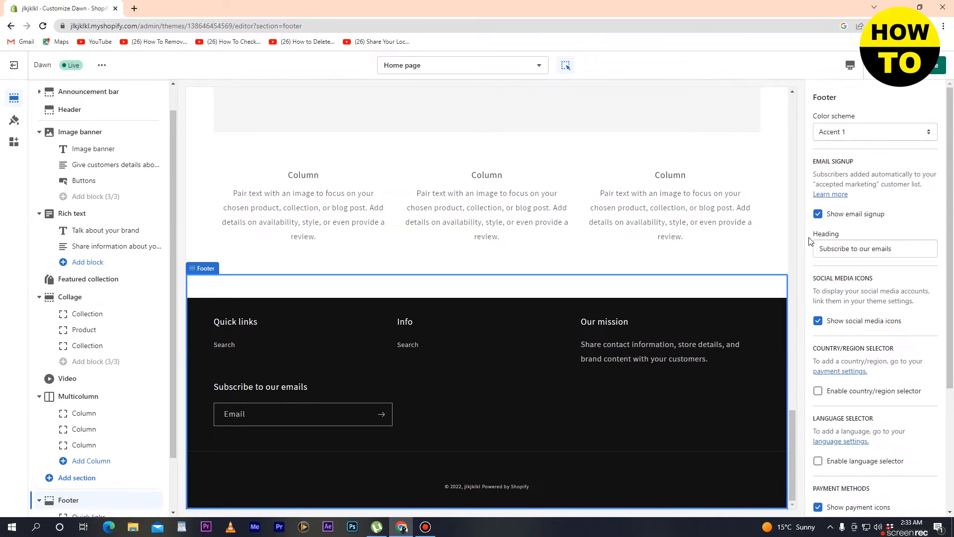
pyautogui.click(847, 248)
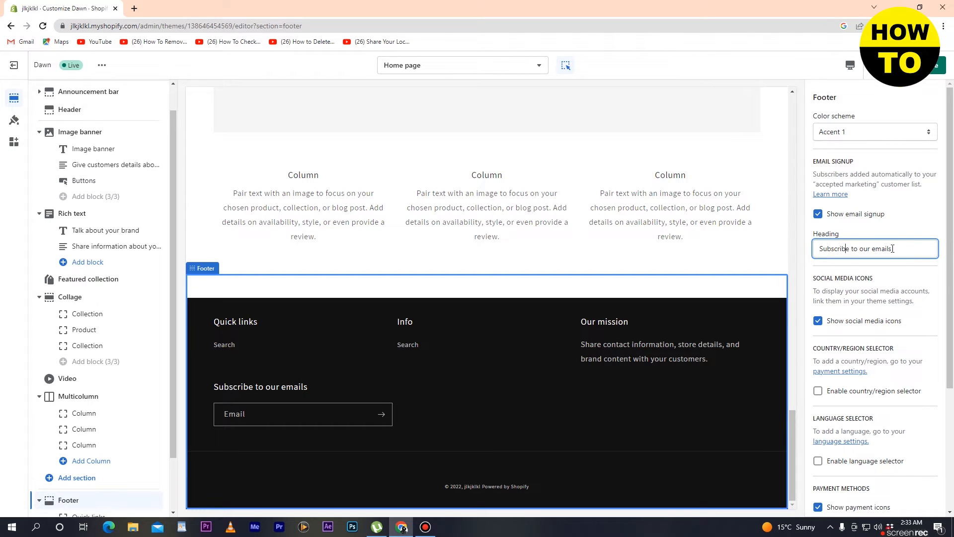
pyautogui.click(274, 390)
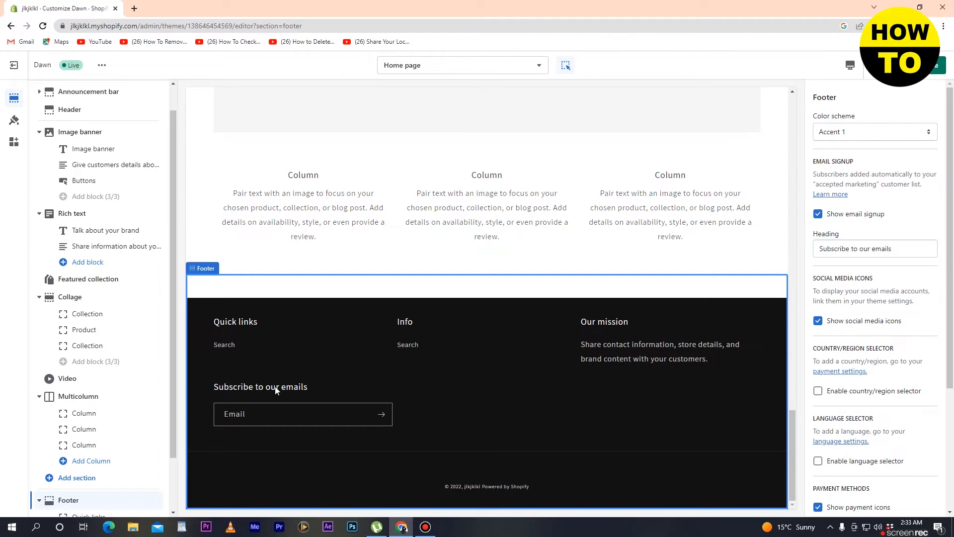
pyautogui.tripleClick(893, 247)
pyautogui.press('BackSpace')
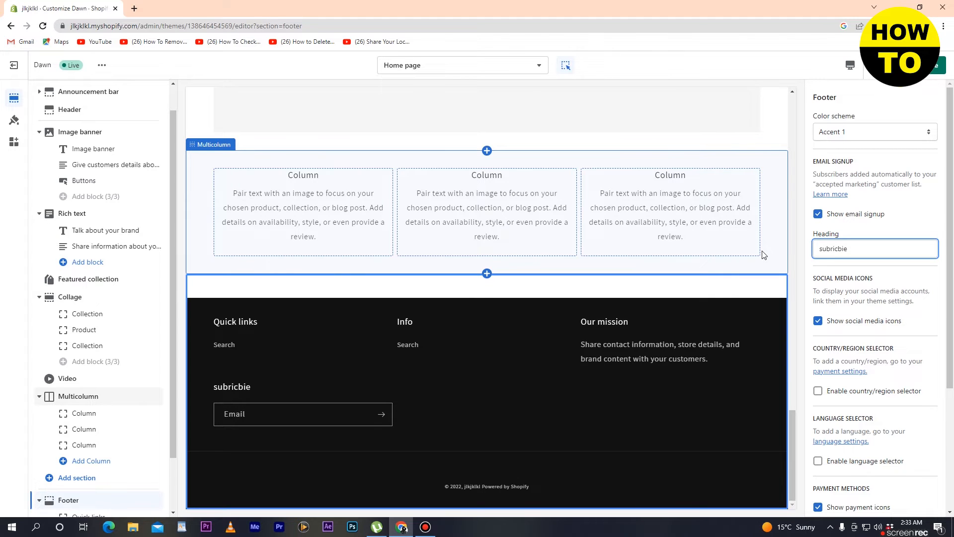
pyautogui.press('BackSpace')
pyautogui.press('BackSpace')
pyautogui.press('BackSpace')
pyautogui.press('BackSpace')
pyautogui.click(304, 448)
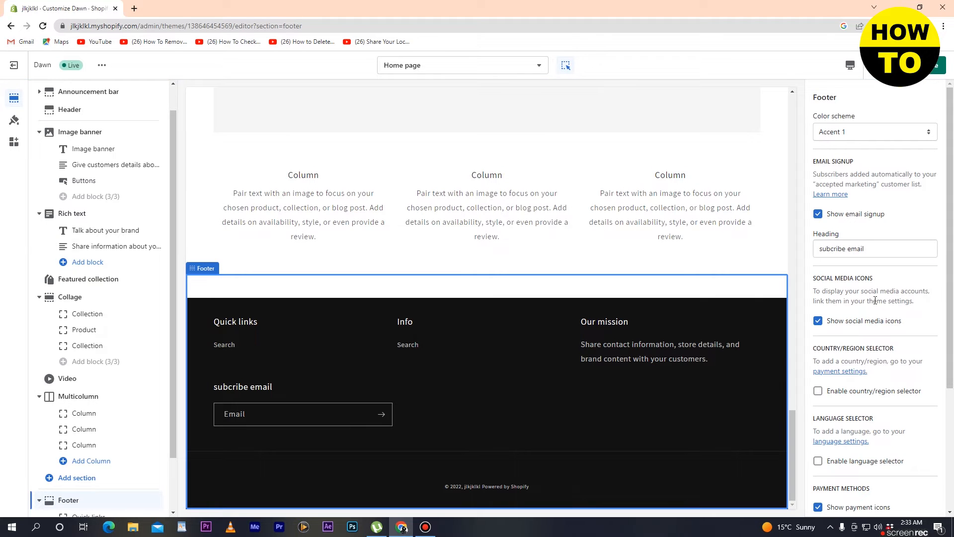
# - Toggle the footer social media icons off and back on, leaving them enabled
pyautogui.scroll(-1, 899, 351)
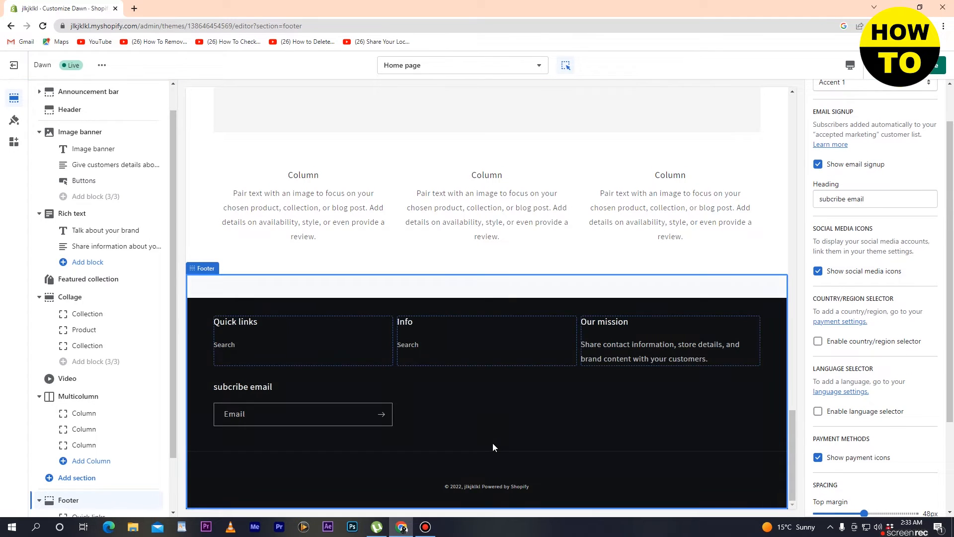
pyautogui.click(818, 273)
pyautogui.click(819, 273)
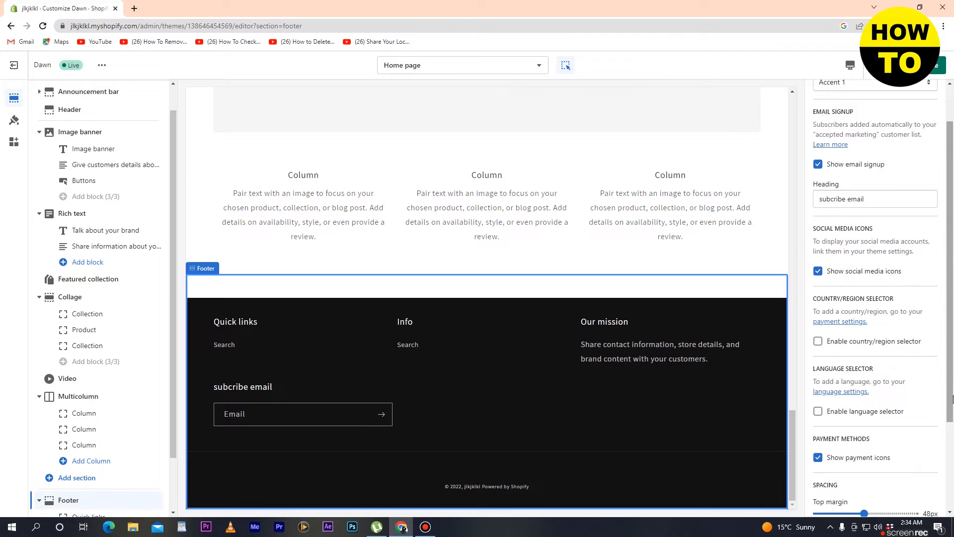
pyautogui.scroll(-3, 843, 253)
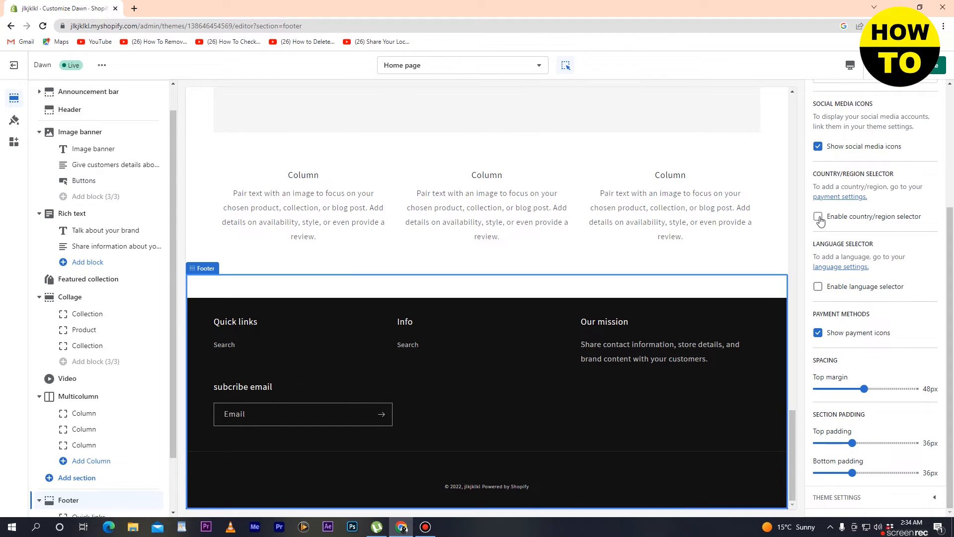
# - Toggle the country/region selector, language selector and payment icons, leaving selectors off, icons on
pyautogui.click(818, 218)
pyautogui.click(818, 217)
pyautogui.click(819, 217)
pyautogui.click(818, 218)
pyautogui.click(819, 288)
pyautogui.click(819, 287)
pyautogui.click(821, 334)
pyautogui.click(820, 333)
# - Set the footer top margin to 56px, top padding 68px and bottom padding 44px
pyautogui.moveTo(864, 389)
pyautogui.mouseDown()
pyautogui.moveTo(816, 389)
pyautogui.moveTo(922, 388)
pyautogui.moveTo(871, 389)
pyautogui.mouseUp()
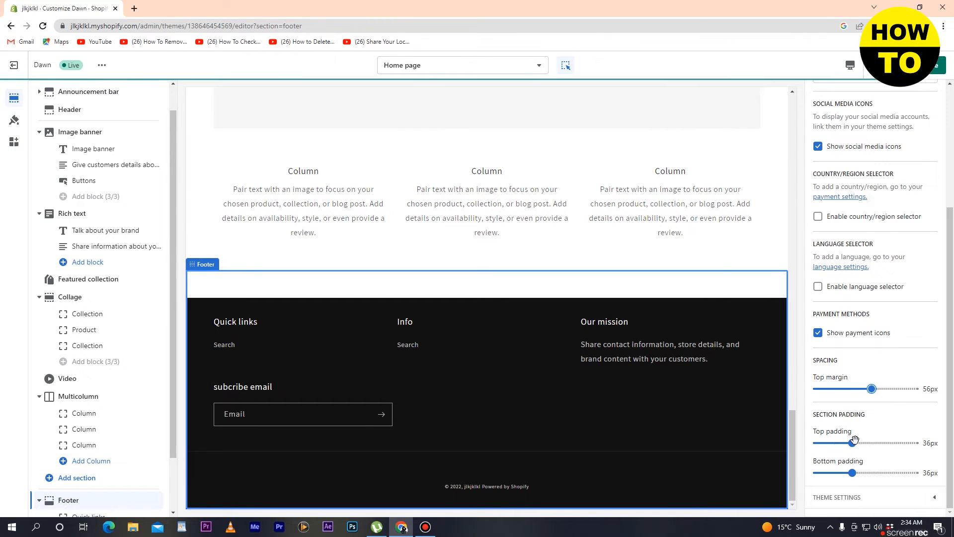
pyautogui.moveTo(851, 440); pyautogui.dragTo(883, 442)
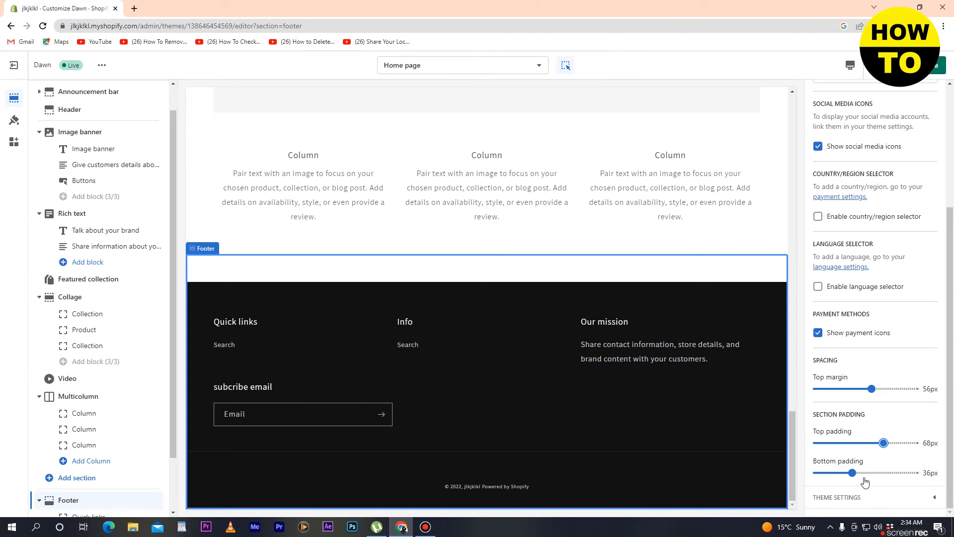
pyautogui.moveTo(852, 473)
pyautogui.mouseDown()
pyautogui.moveTo(867, 473)
pyautogui.moveTo(821, 468)
pyautogui.moveTo(860, 472)
pyautogui.mouseUp()
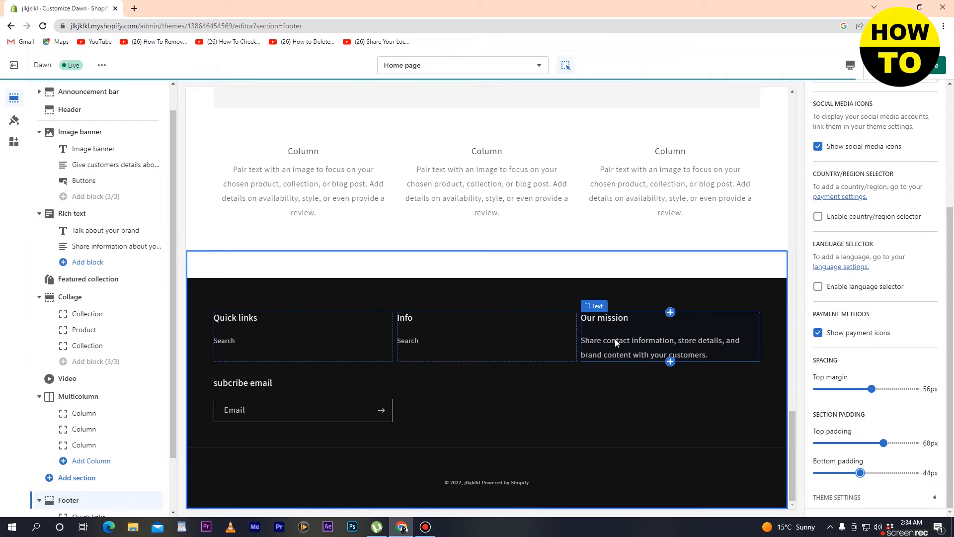
# - Rename the Our mission text block heading to 'oook'
pyautogui.click(615, 342)
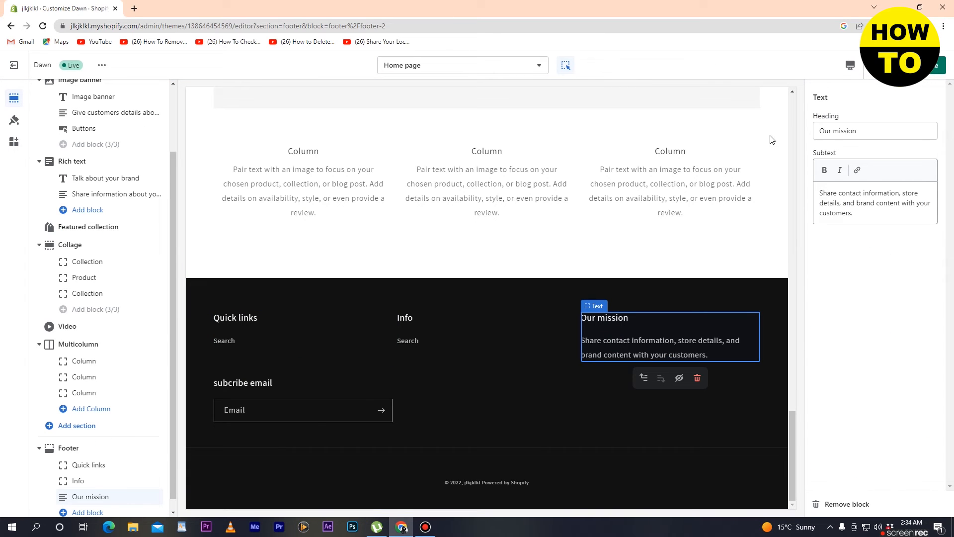
pyautogui.tripleClick(864, 133)
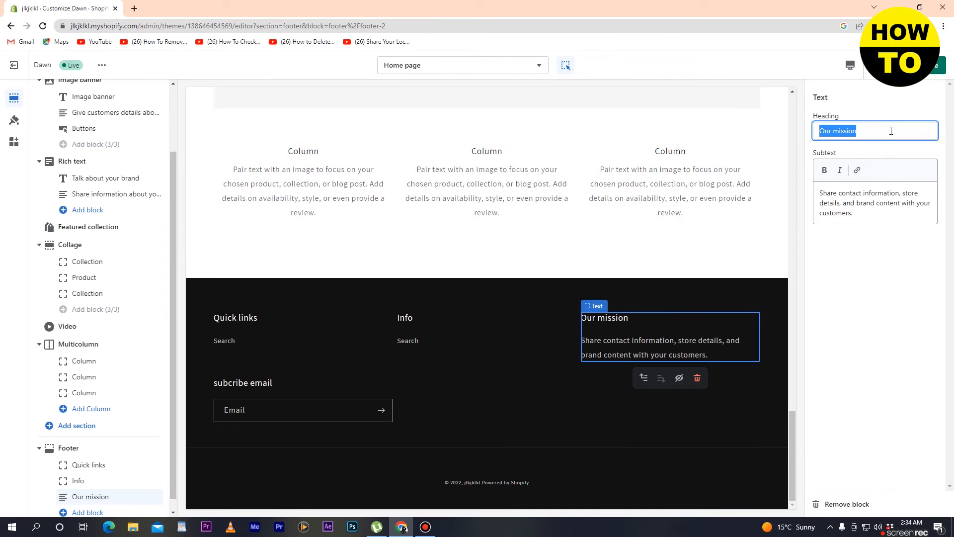
pyautogui.write('oook')
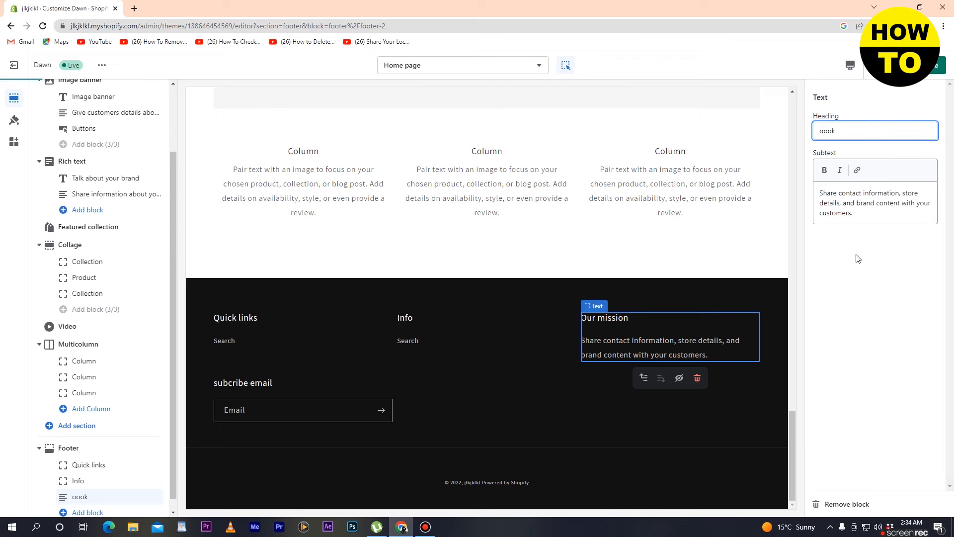
# - Select the whole mission subtext and format it italic instead of bold
pyautogui.click(870, 214)
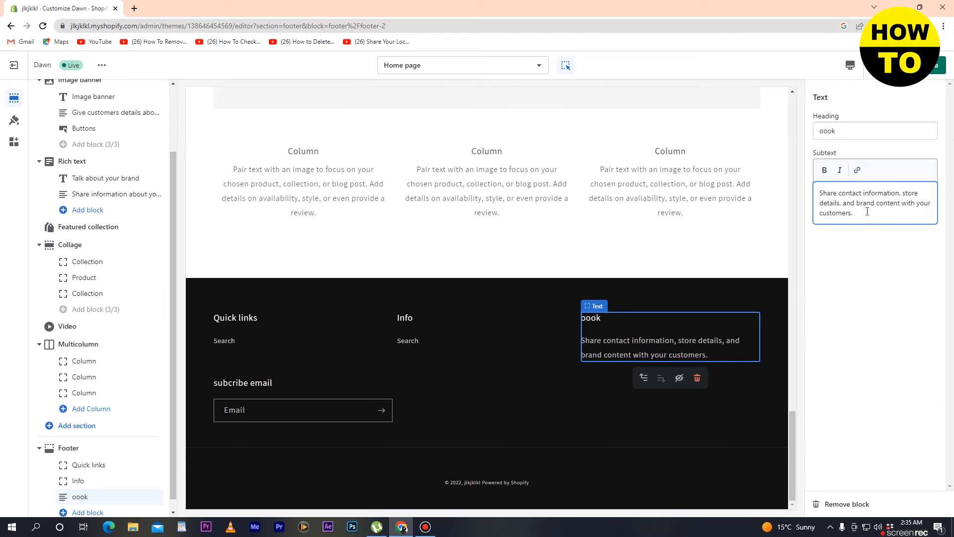
pyautogui.moveTo(858, 208); pyautogui.dragTo(821, 188)
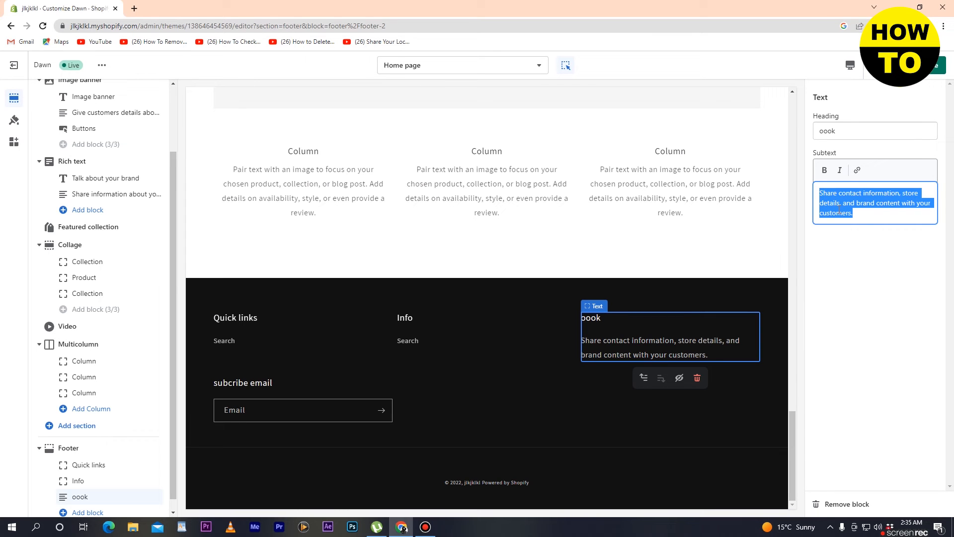
pyautogui.click(826, 170)
pyautogui.click(840, 170)
pyautogui.click(825, 170)
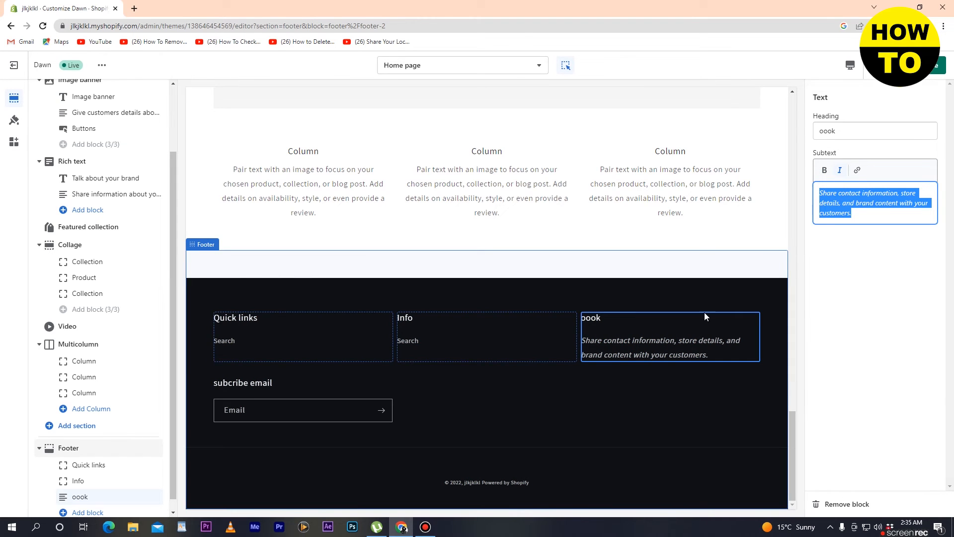
pyautogui.moveTo(705, 380)
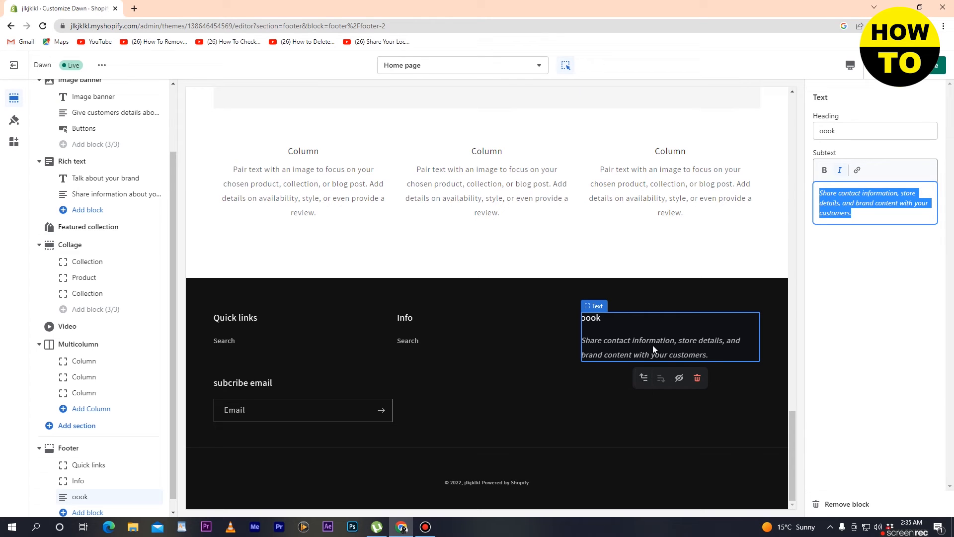
pyautogui.click(426, 332)
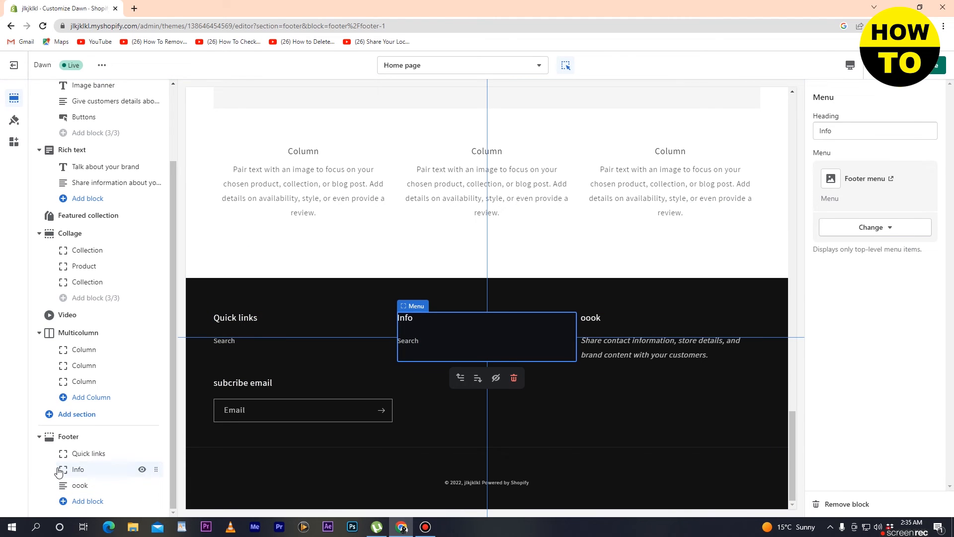
# - Check the Info column's visibility toggle, heading text and Footer menu options
pyautogui.click(142, 469)
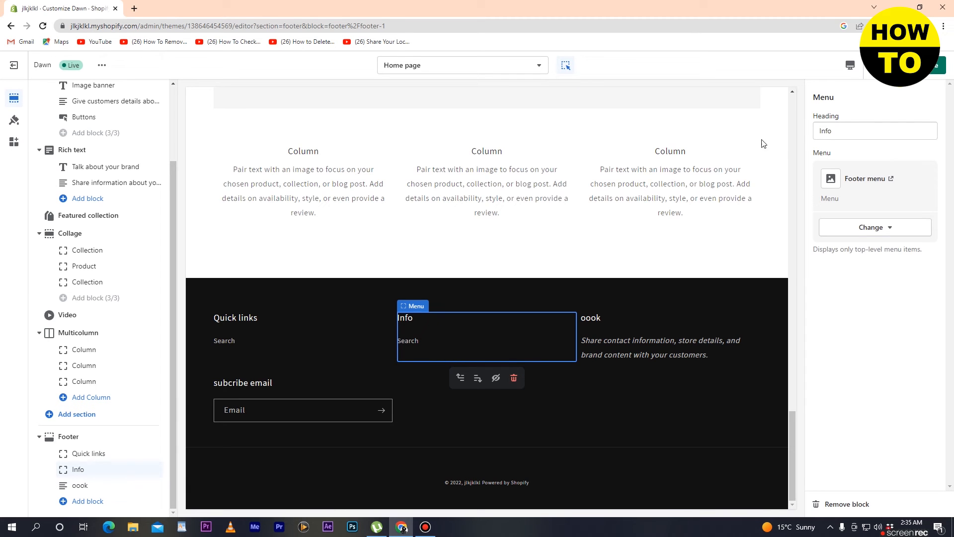
pyautogui.click(839, 131)
pyautogui.moveTo(833, 130); pyautogui.dragTo(821, 130)
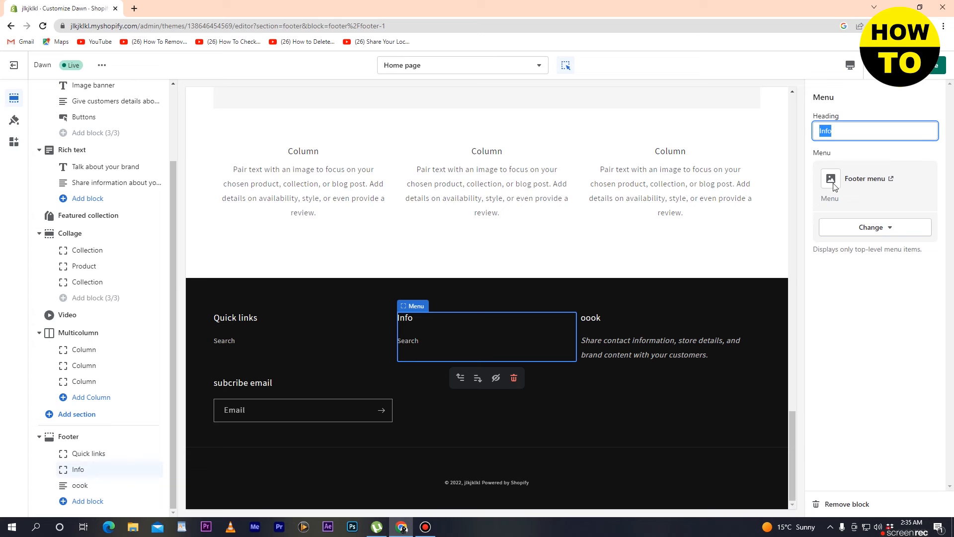
pyautogui.click(876, 227)
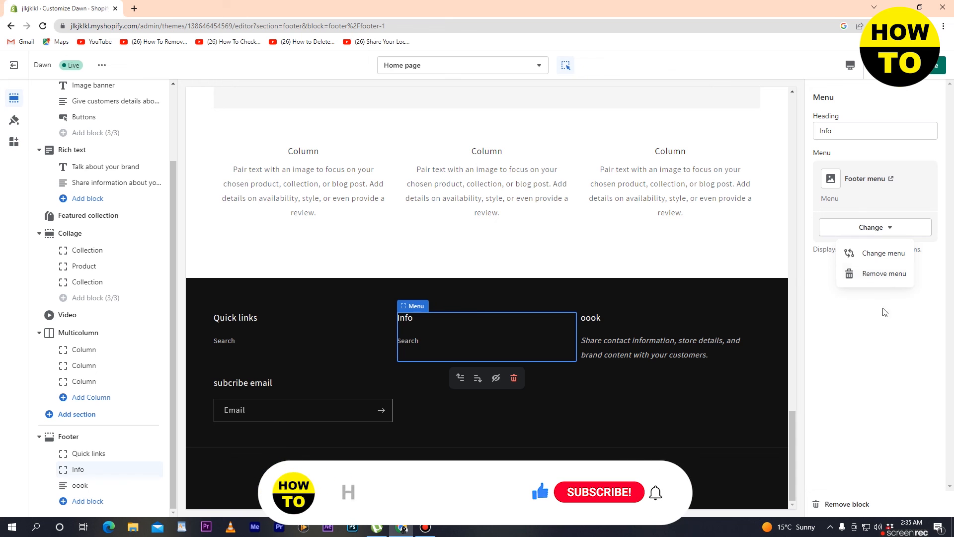
pyautogui.click(229, 322)
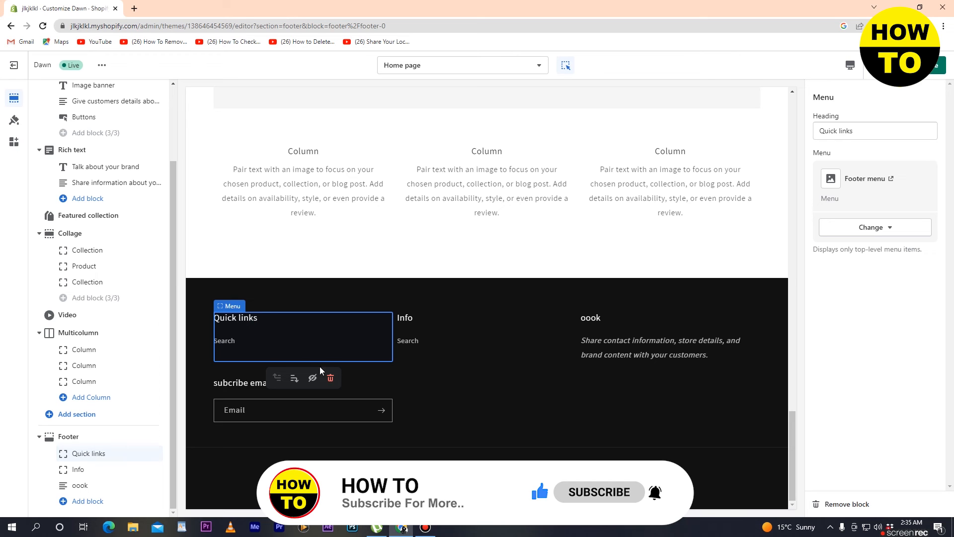
# - Replace the Quick links column heading with 'uhhu'
pyautogui.tripleClick(859, 128)
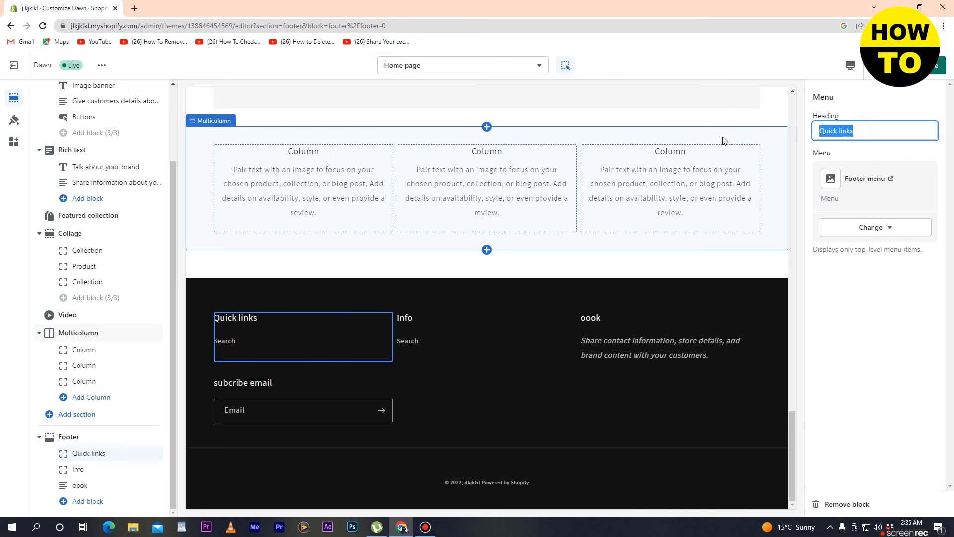
pyautogui.write('uhhu')
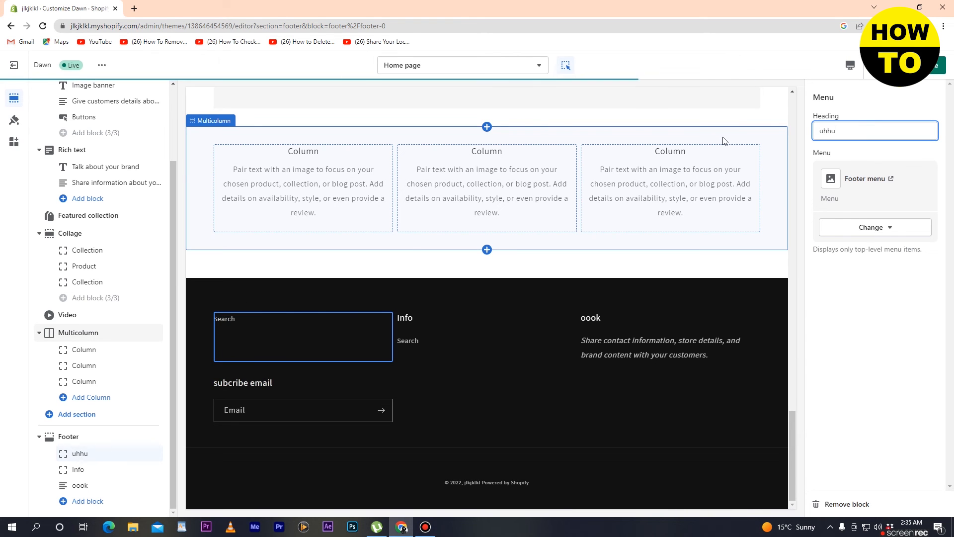
pyautogui.click(436, 305)
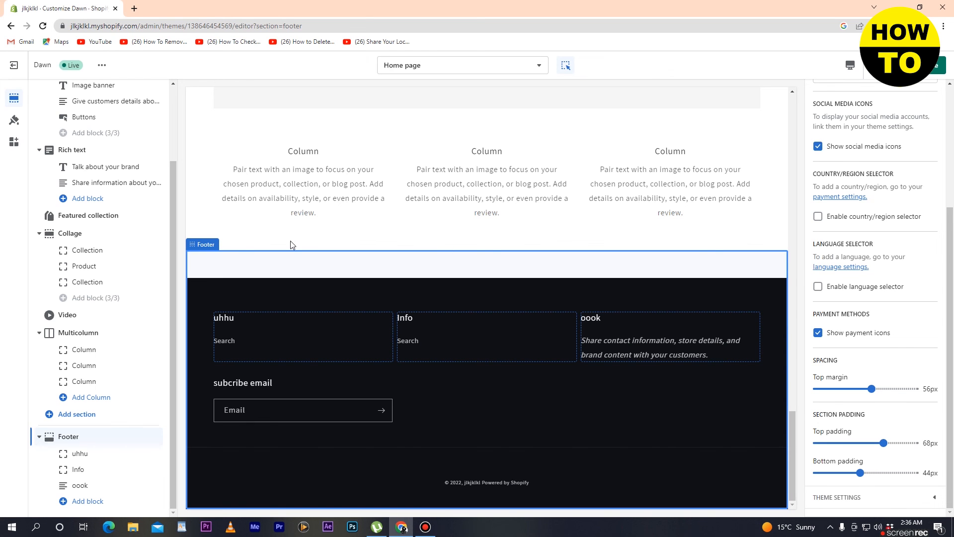
# - Reselect the footer section and change its colour scheme from Accent 1 to Background 1
pyautogui.click(208, 248)
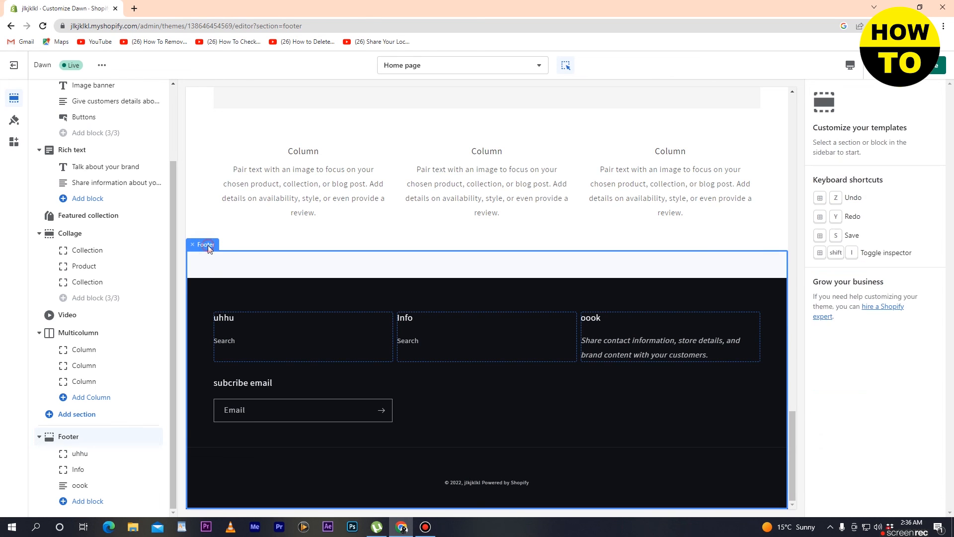
pyautogui.click(260, 308)
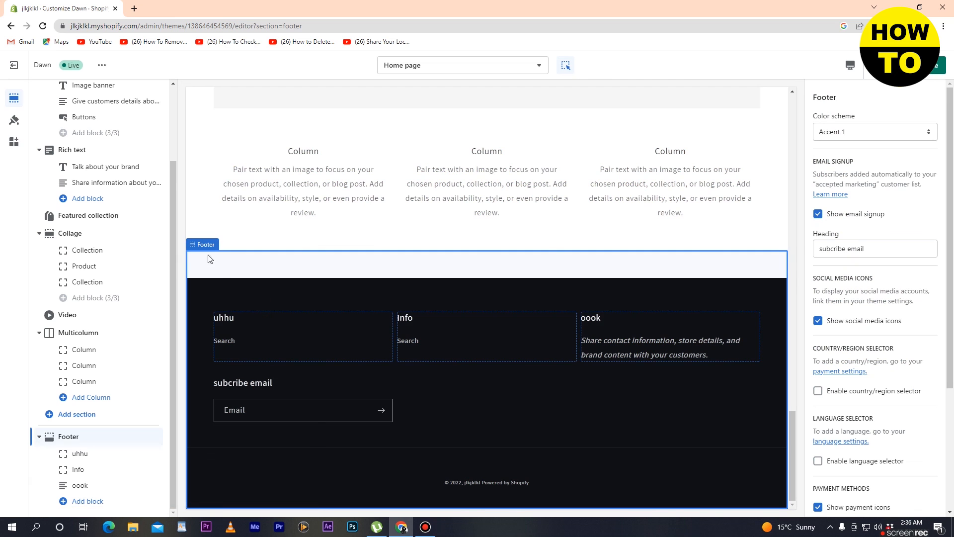
pyautogui.scroll(-3, 925, 270)
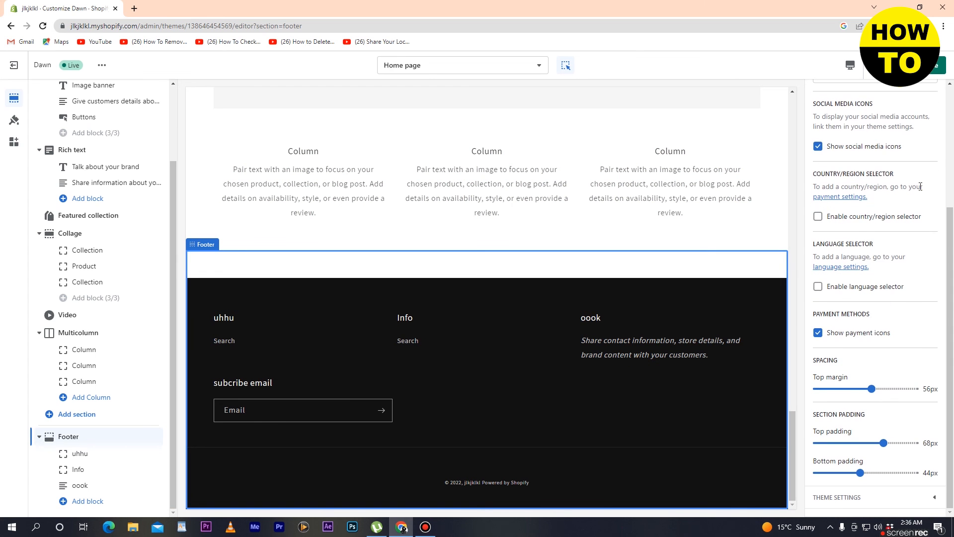
pyautogui.scroll(3, 920, 186)
pyautogui.click(886, 130)
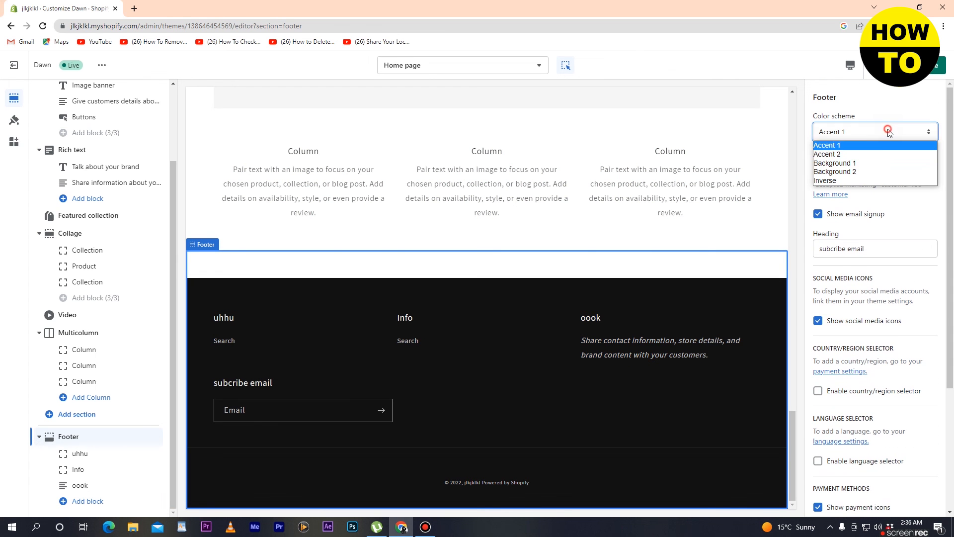
pyautogui.click(856, 165)
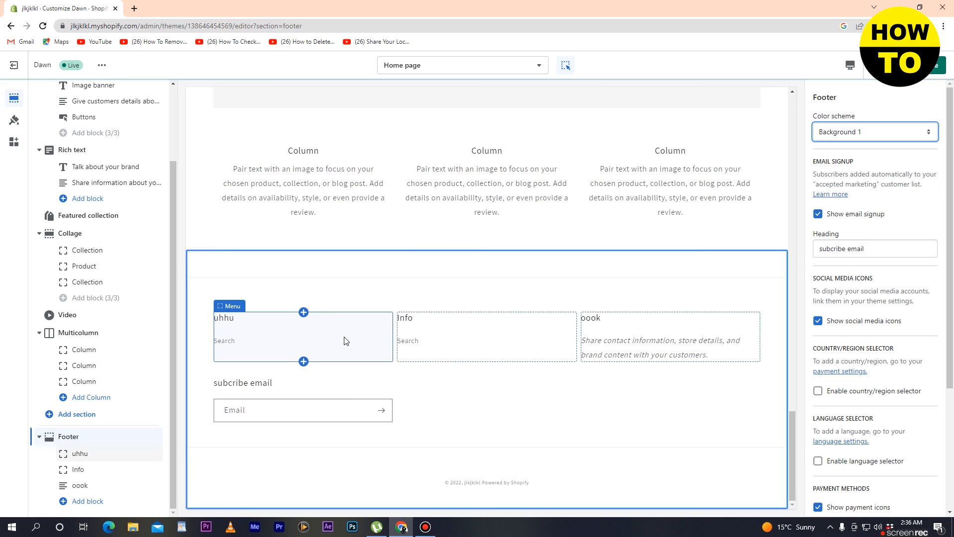
pyautogui.click(875, 132)
pyautogui.click(844, 163)
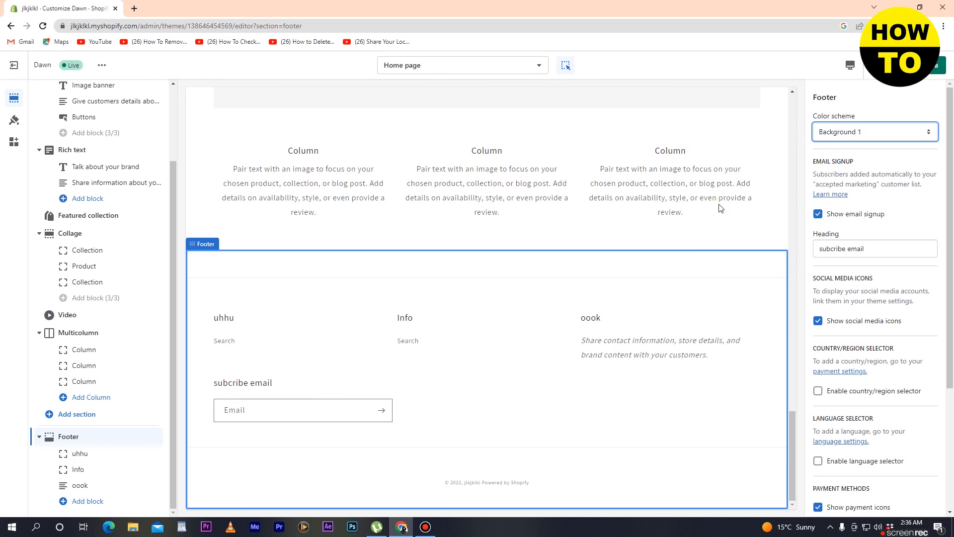
pyautogui.click(275, 321)
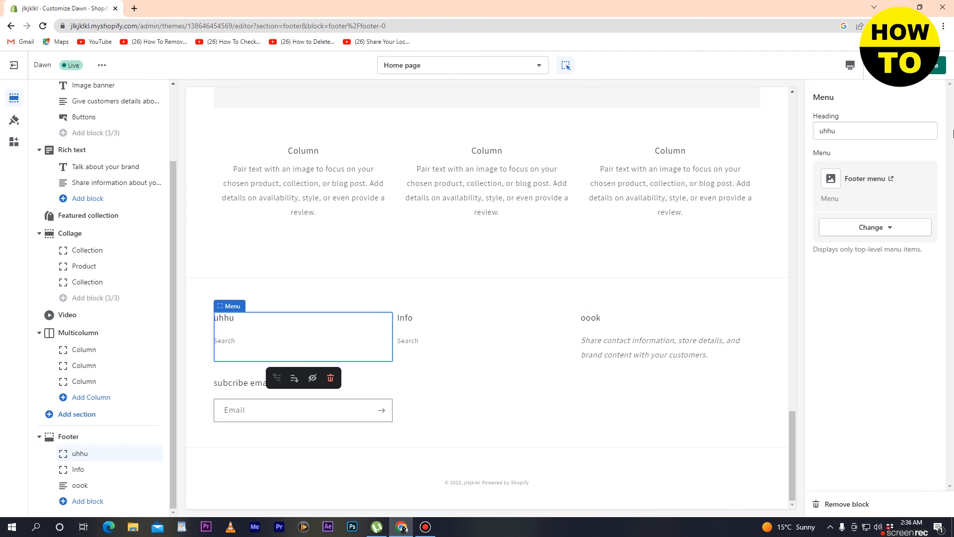